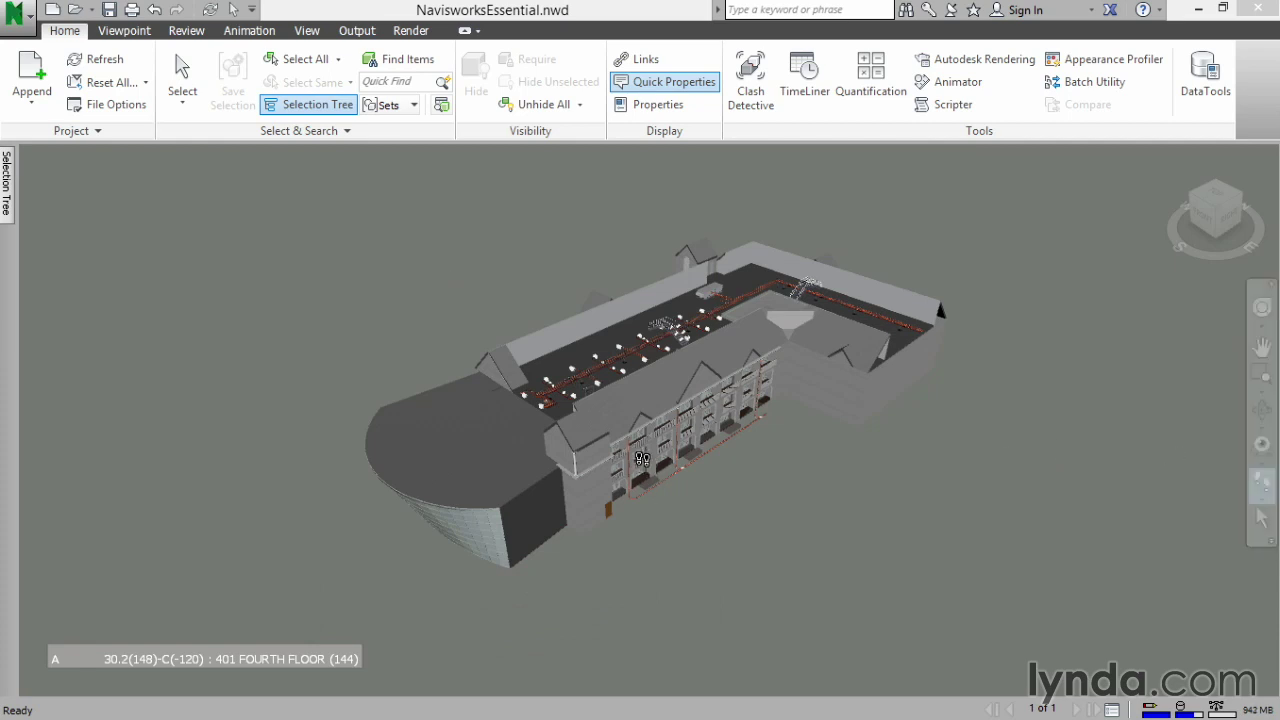
Step: Orbit, zoom and pan onto the facade, then walk through a window into room 201 facing its door
left_click(1262, 412)
mouse_move(610, 455)
left_mouse_down()
mouse_move(605, 440)
mouse_move(583, 443)
mouse_move(632, 460)
left_mouse_up()
scroll(632, 460, "up", 8)
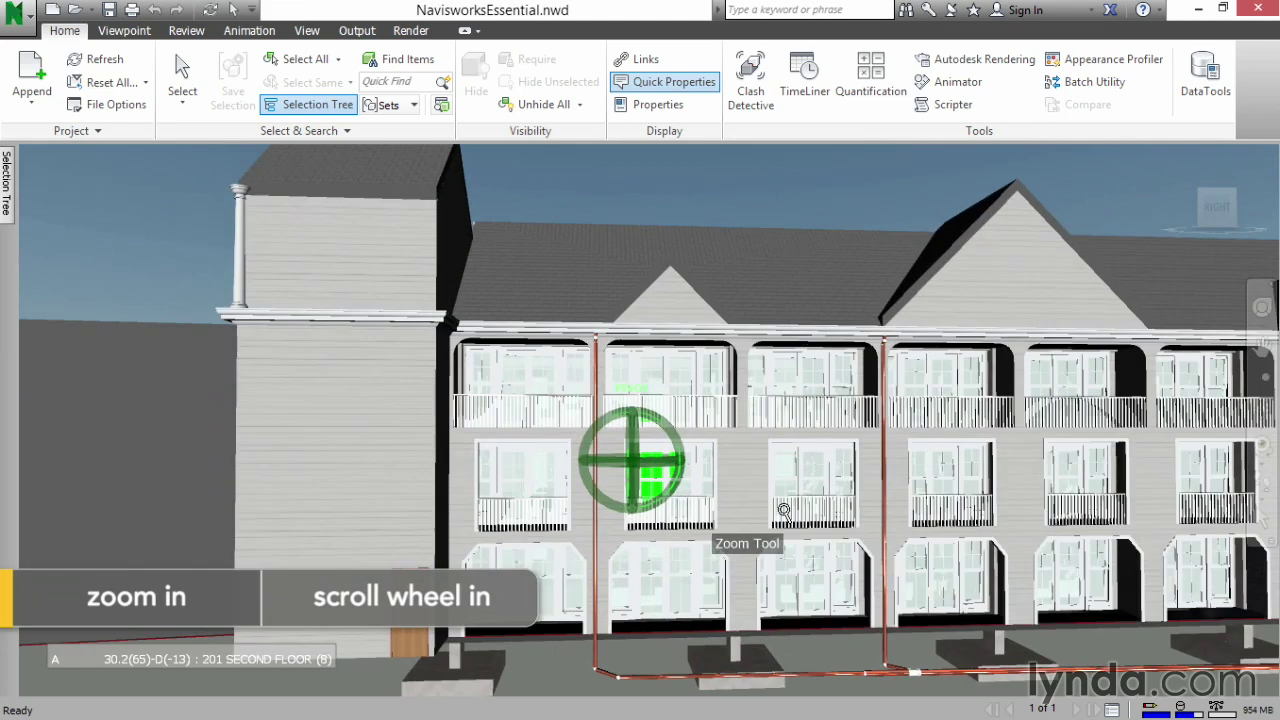
middle_click_drag(784, 511, 594, 520)
scroll(597, 517, "up", 3)
scroll(597, 517, "up", 5)
mouse_move(610, 470)
middle_mouse_down()
mouse_move(623, 451)
mouse_move(625, 463)
middle_mouse_up()
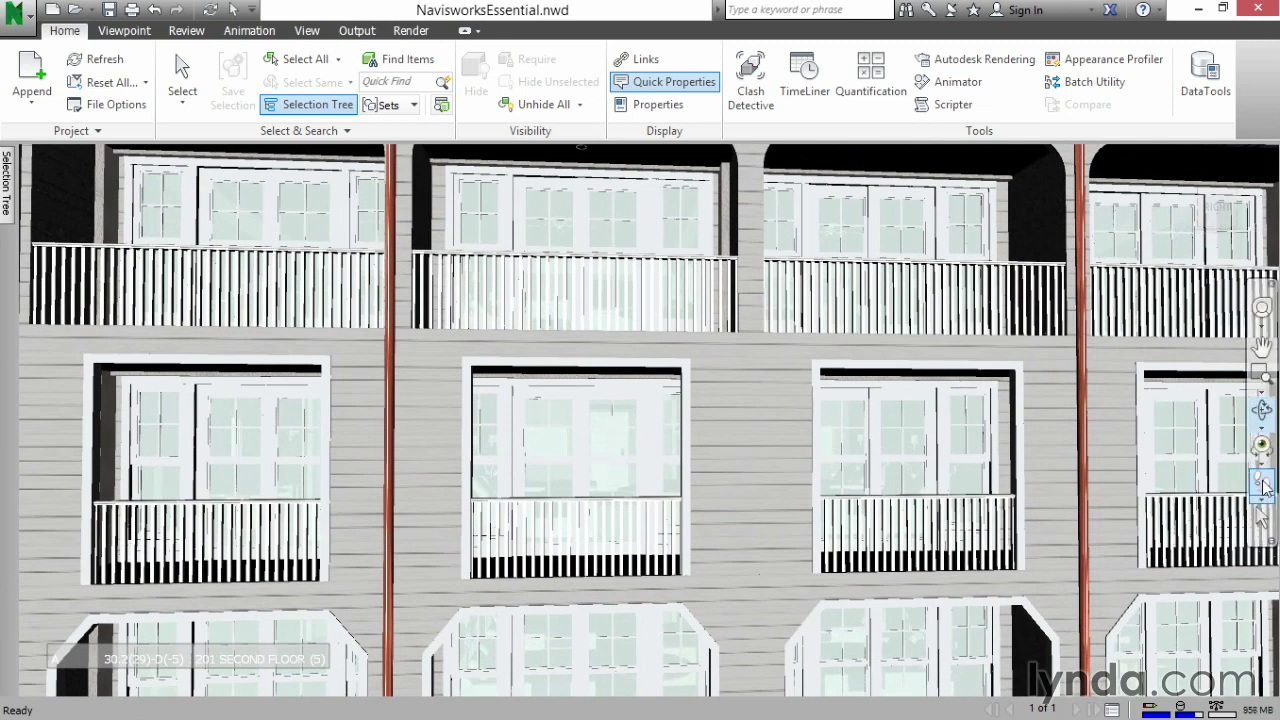
left_click(1263, 490)
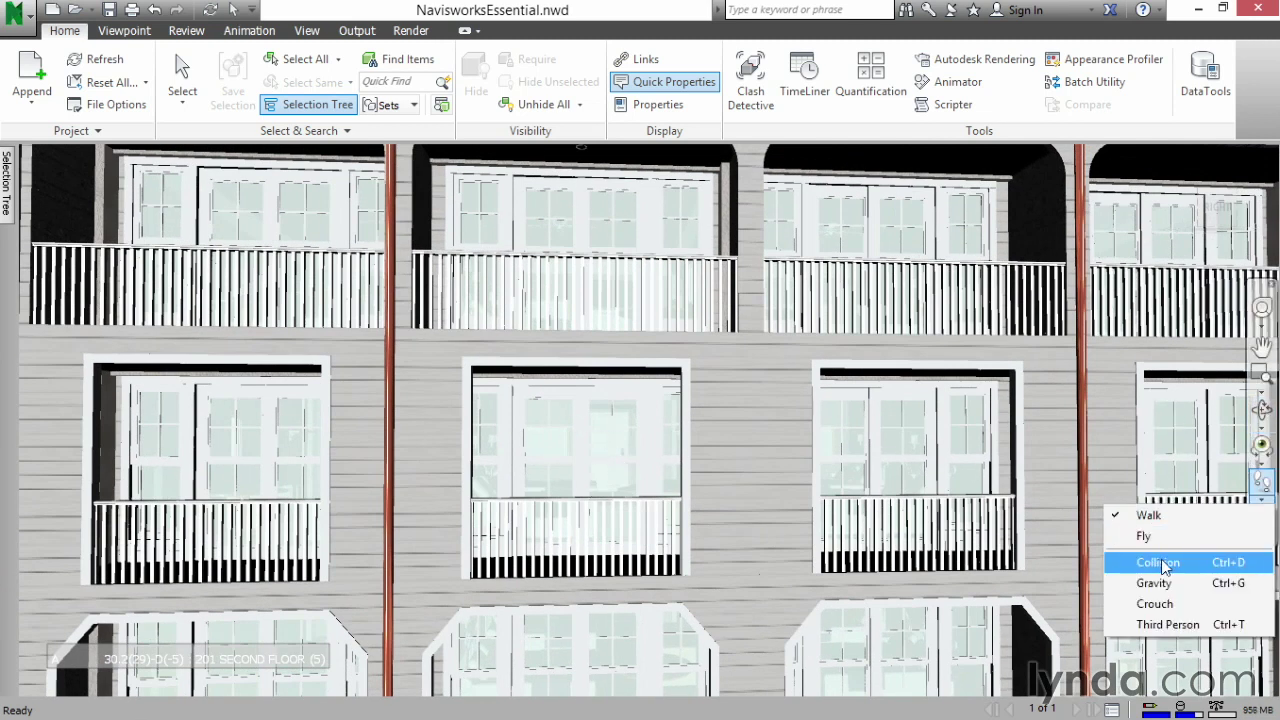
left_click_drag(568, 436, 505, 452)
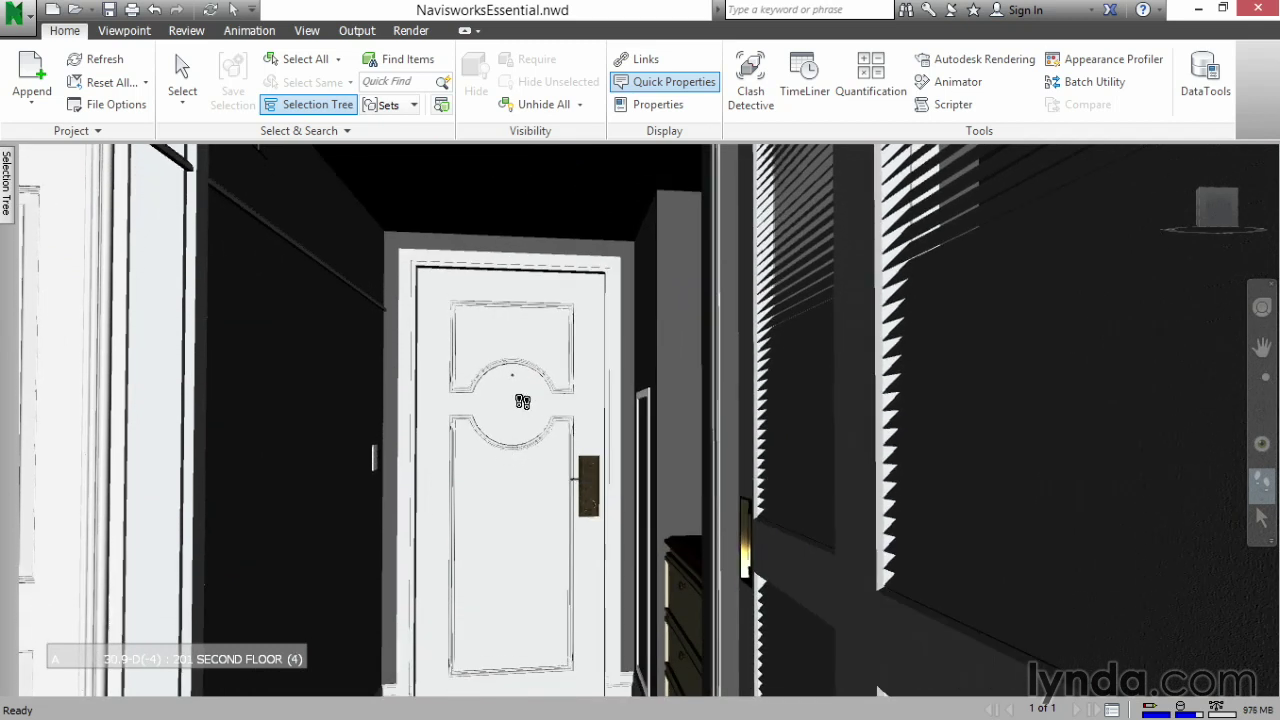
Step: Select the whole Hotel Room Door and check its Door Number 2015 in Properties
left_click(481, 321)
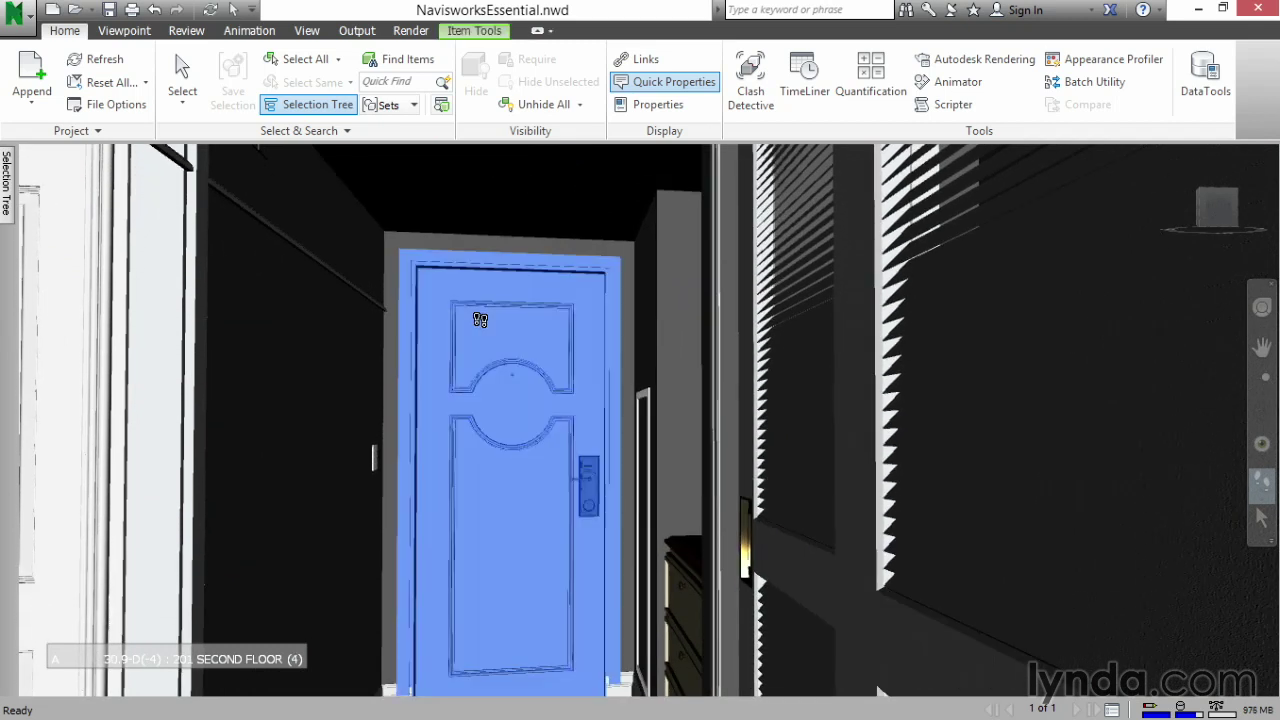
right_click(481, 321)
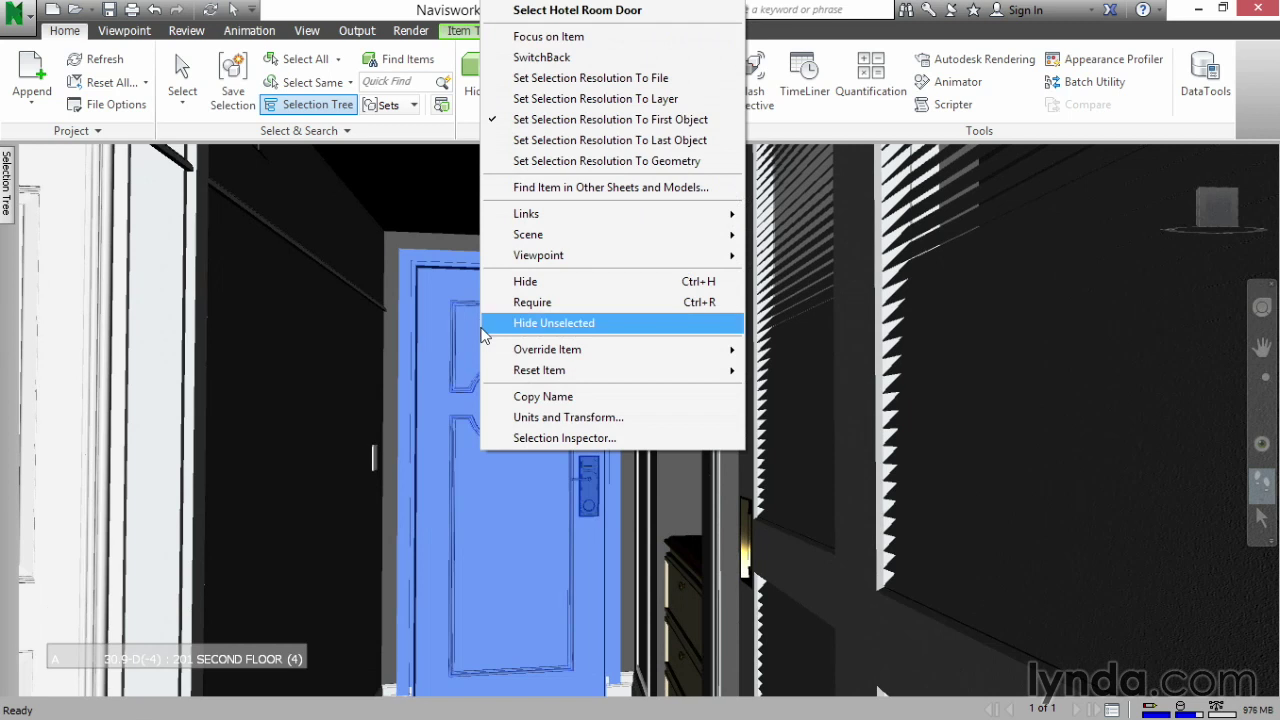
left_click(590, 12)
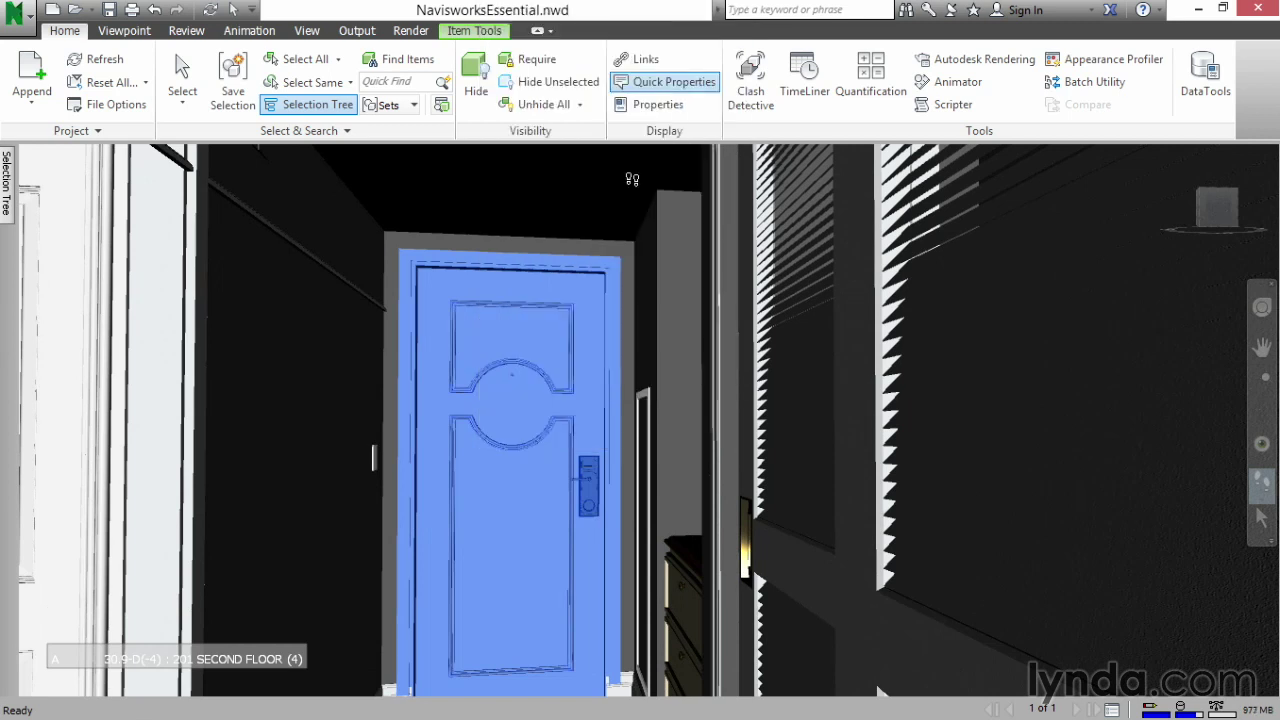
left_click(654, 106)
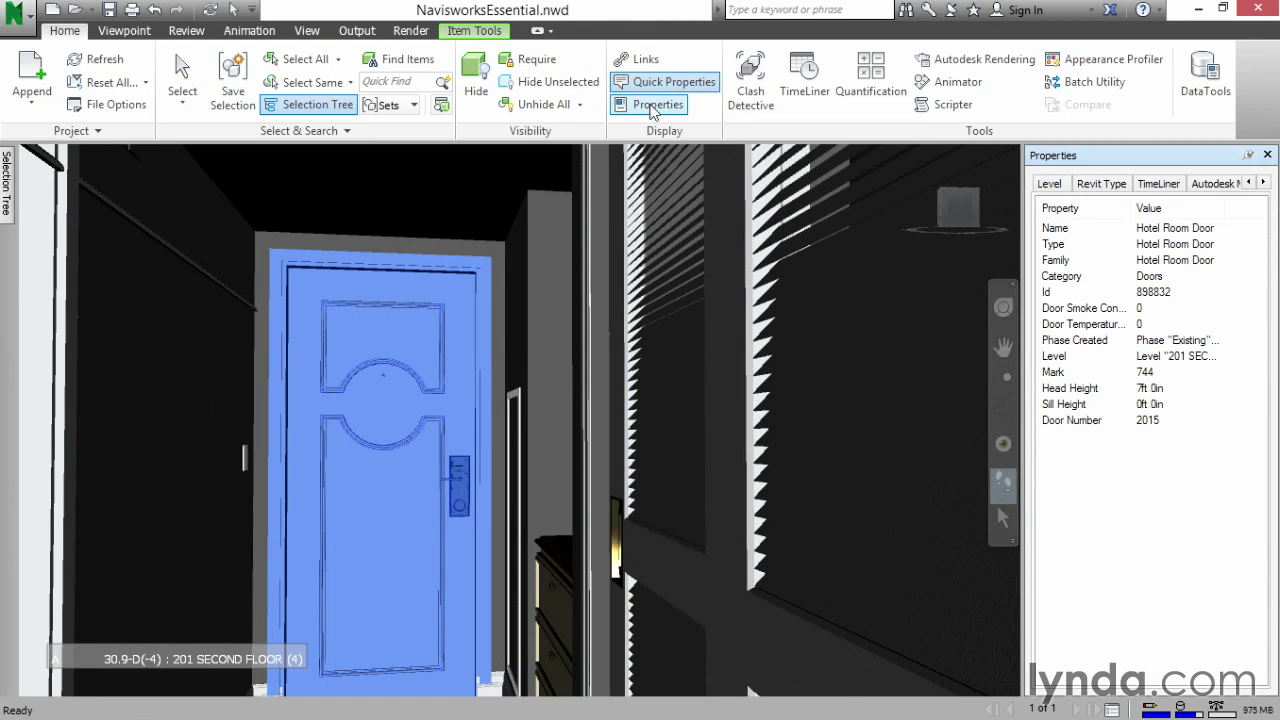
left_click(1248, 182)
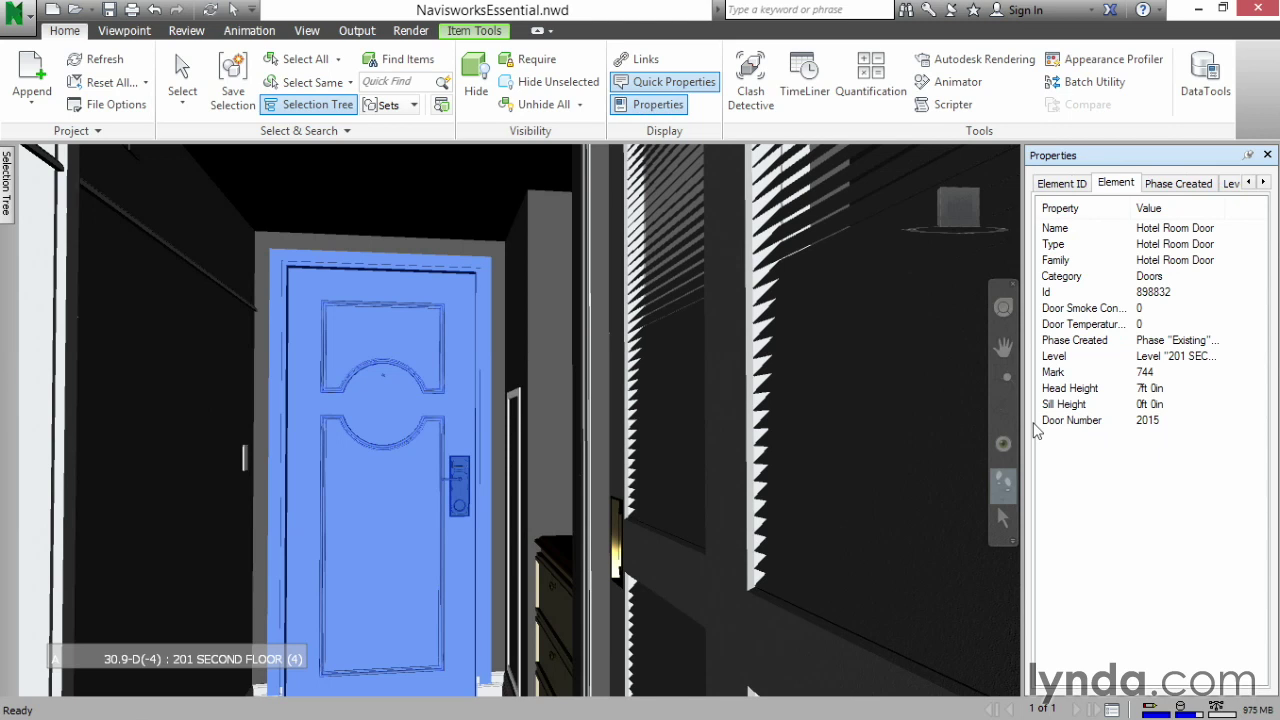
Step: Clear the selection, walk closer to the door and close the Properties panel
key("Escape")
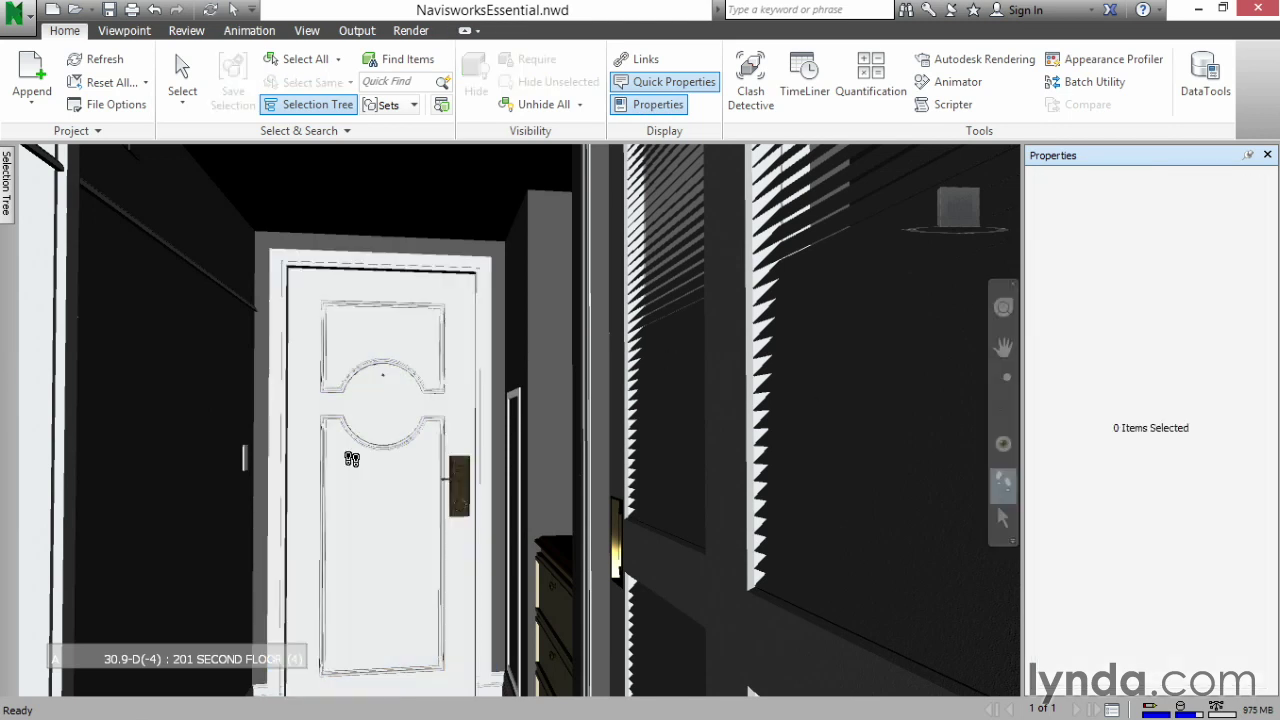
mouse_move(352, 458)
left_mouse_down()
mouse_move(319, 468)
mouse_move(350, 465)
left_mouse_up()
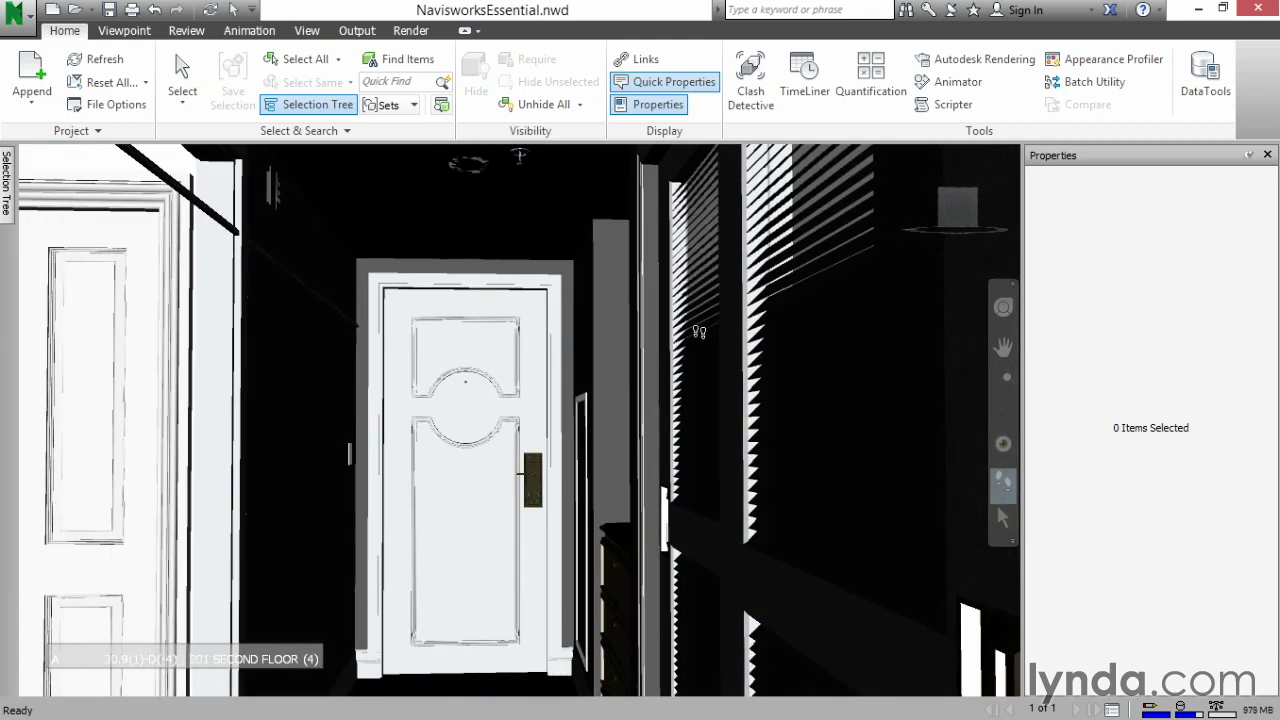
left_click(1267, 156)
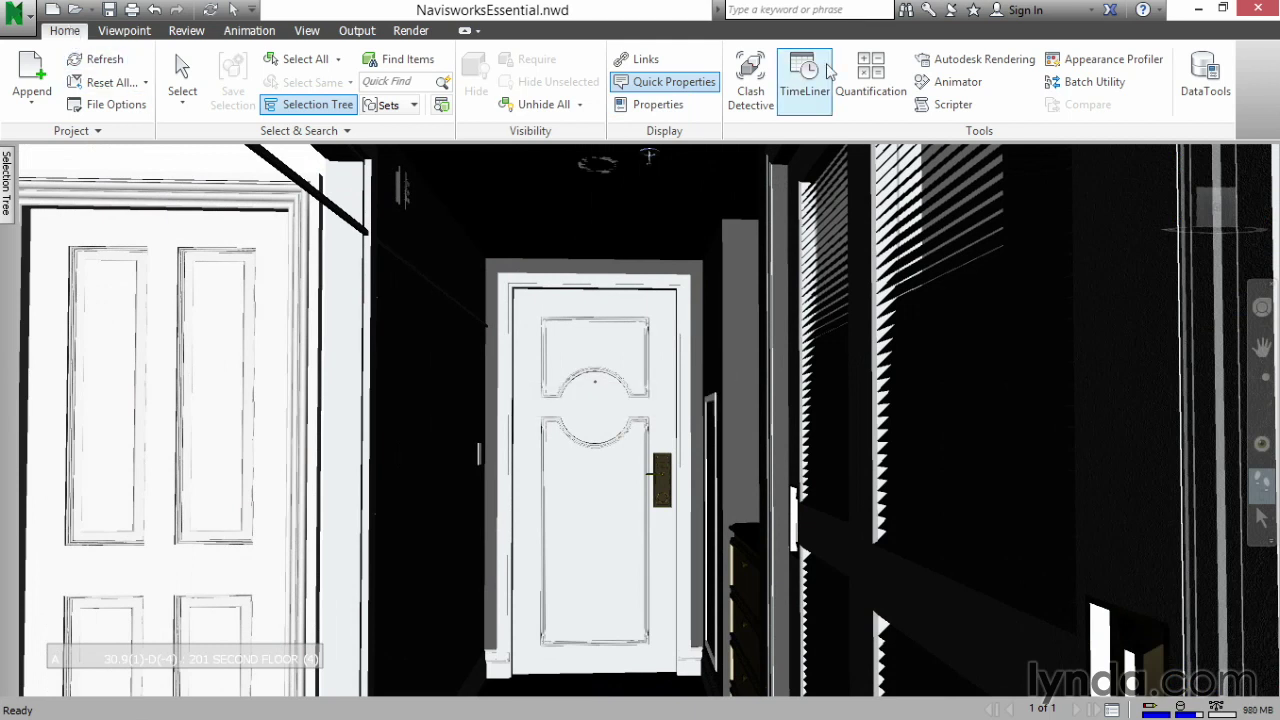
Step: Add a new scene in the Animator and rename Scene 1 to 'door 2015'
left_click(962, 88)
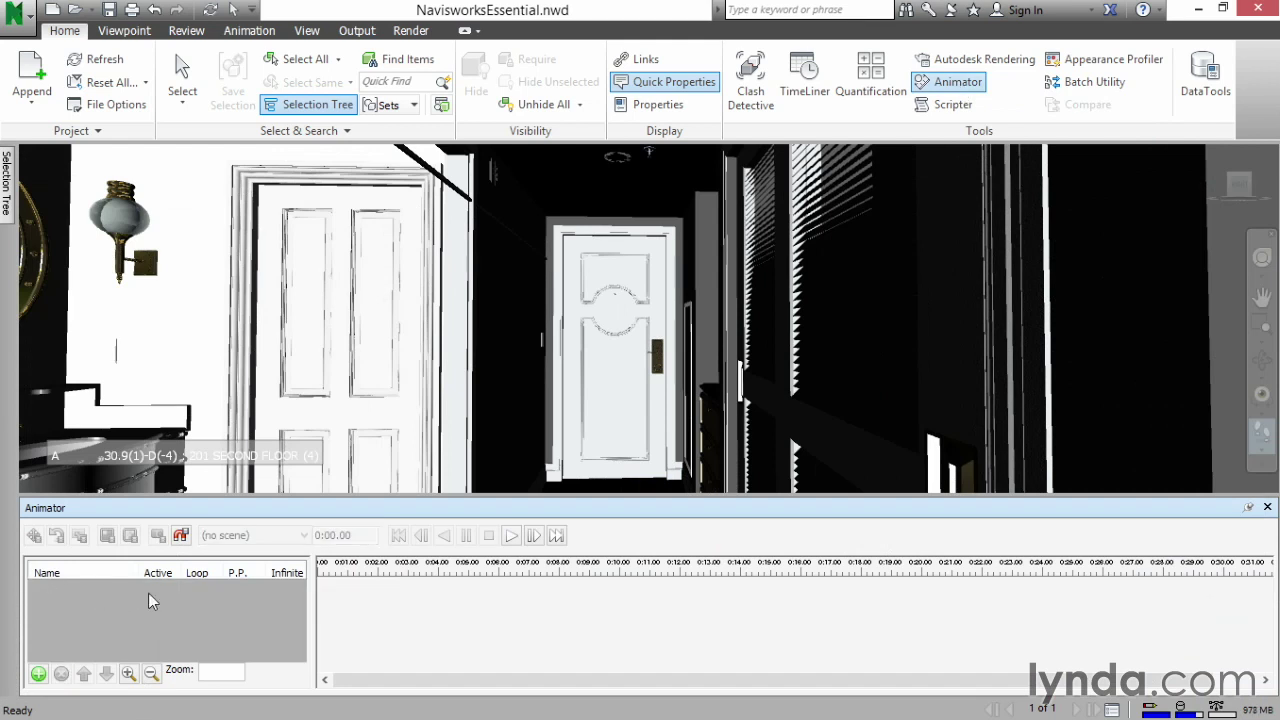
left_click(38, 676)
left_click(86, 687)
left_click(80, 592)
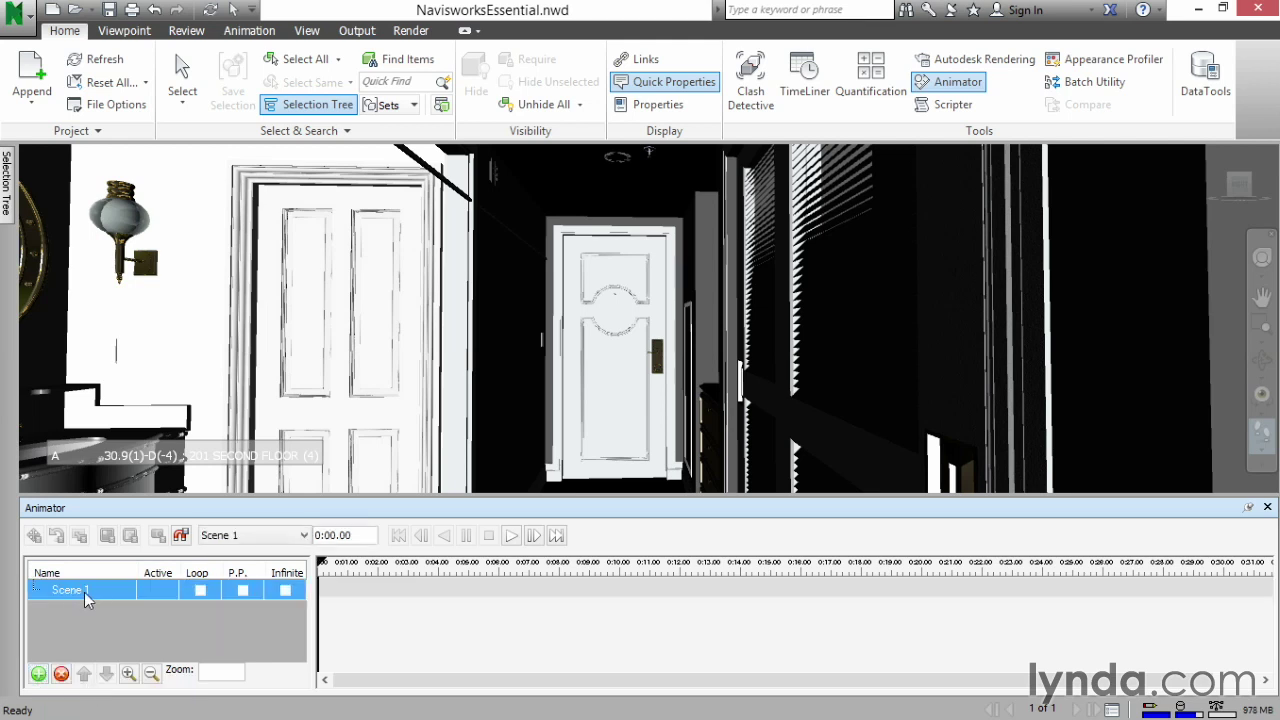
left_click(76, 595)
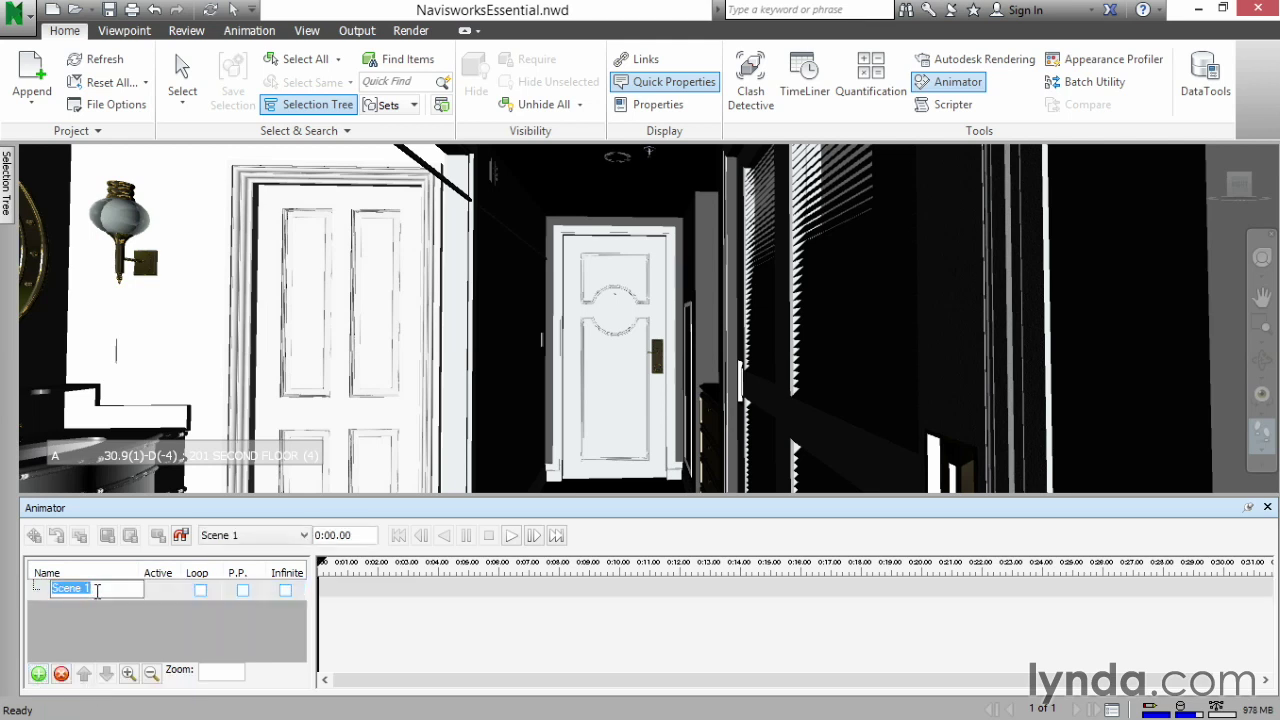
type("door 2015")
left_click(50, 596)
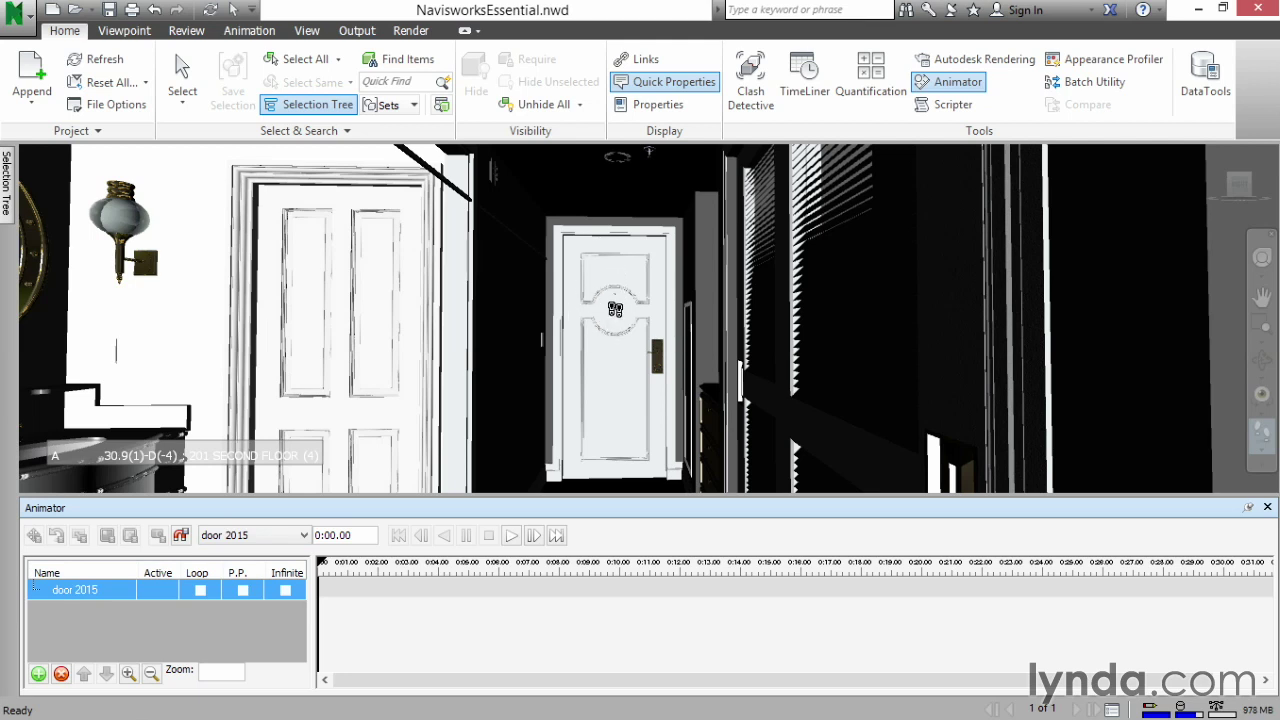
Step: Select the Hotel Room Door and add an animation set '2015 rotate' from it under door 2015
right_click(615, 309)
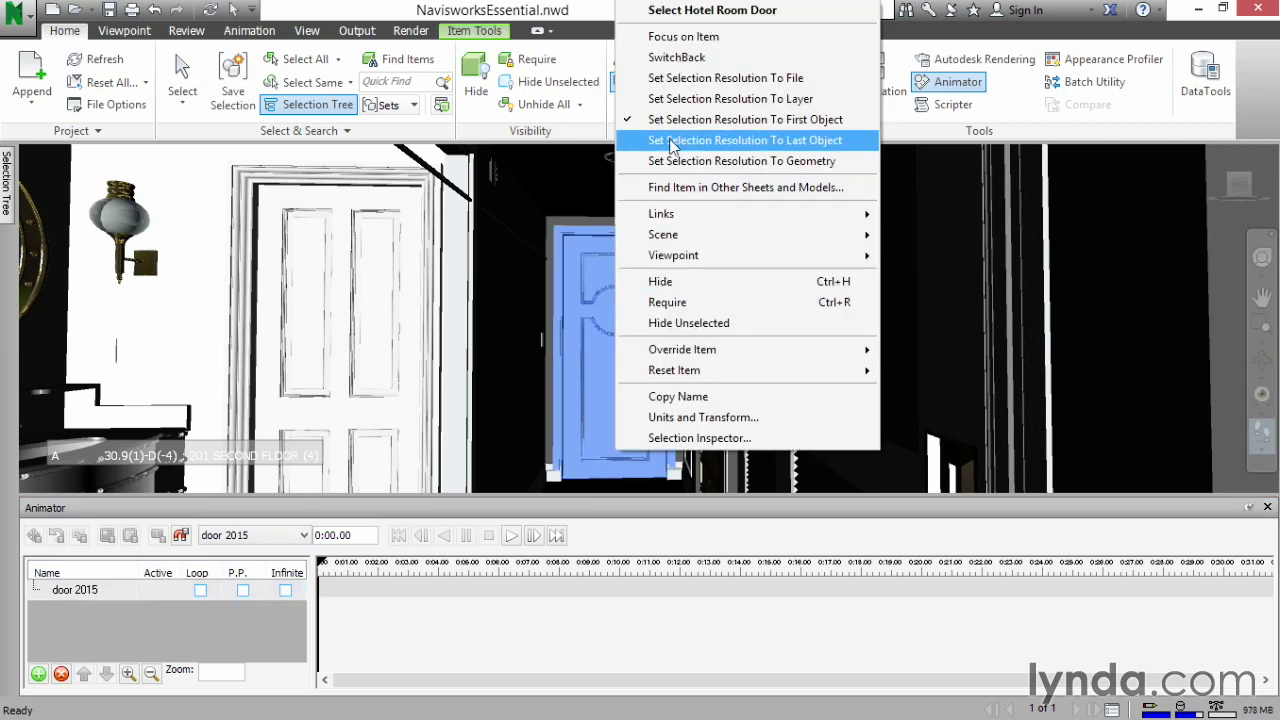
left_click(681, 15)
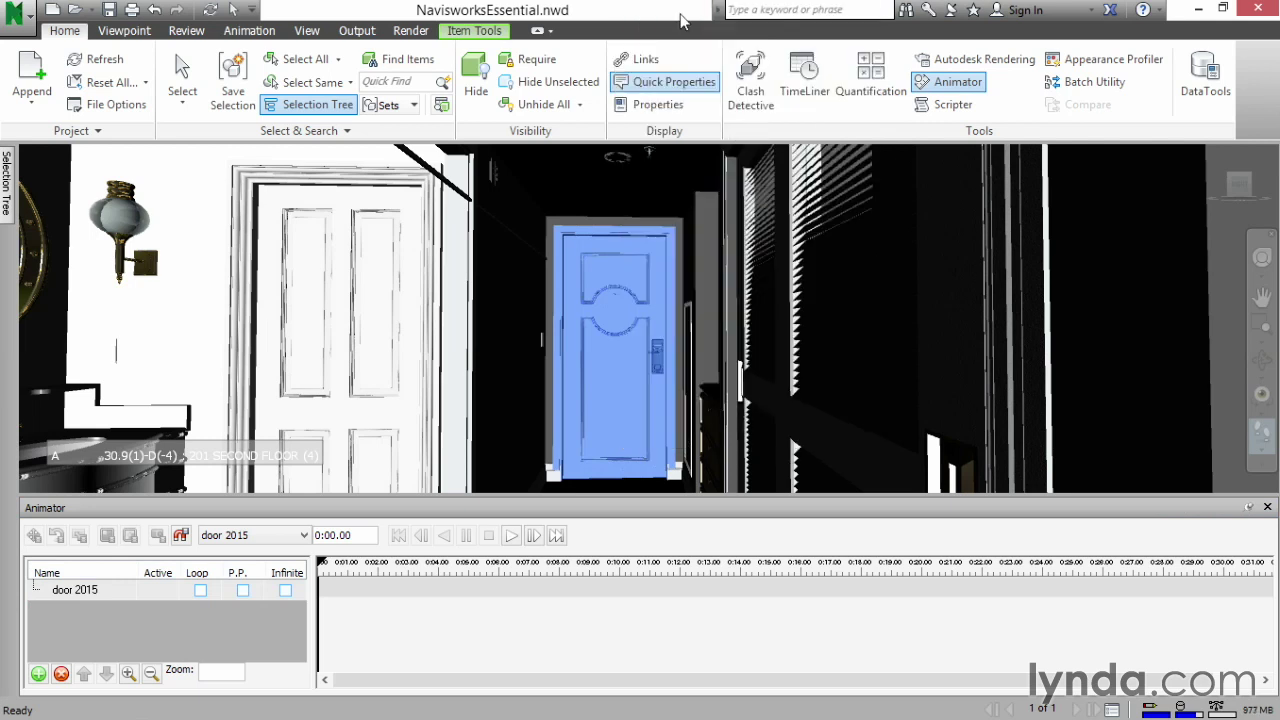
right_click(84, 598)
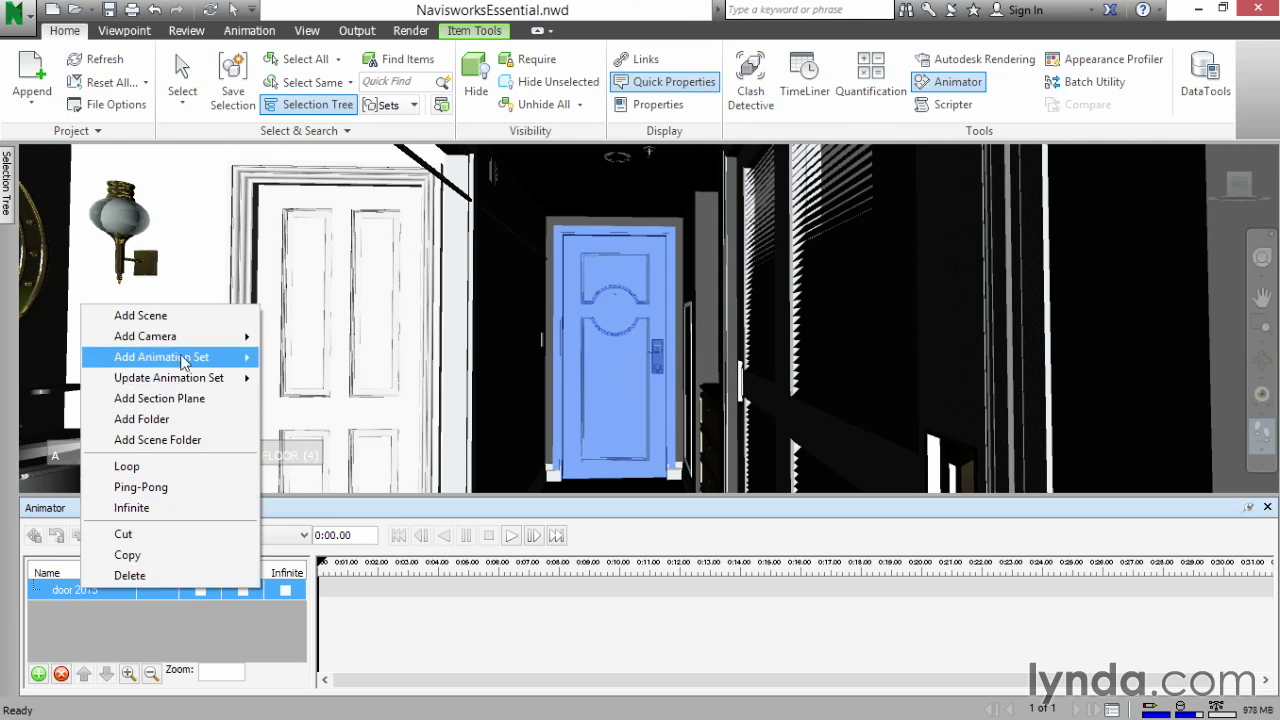
mouse_move(183, 361)
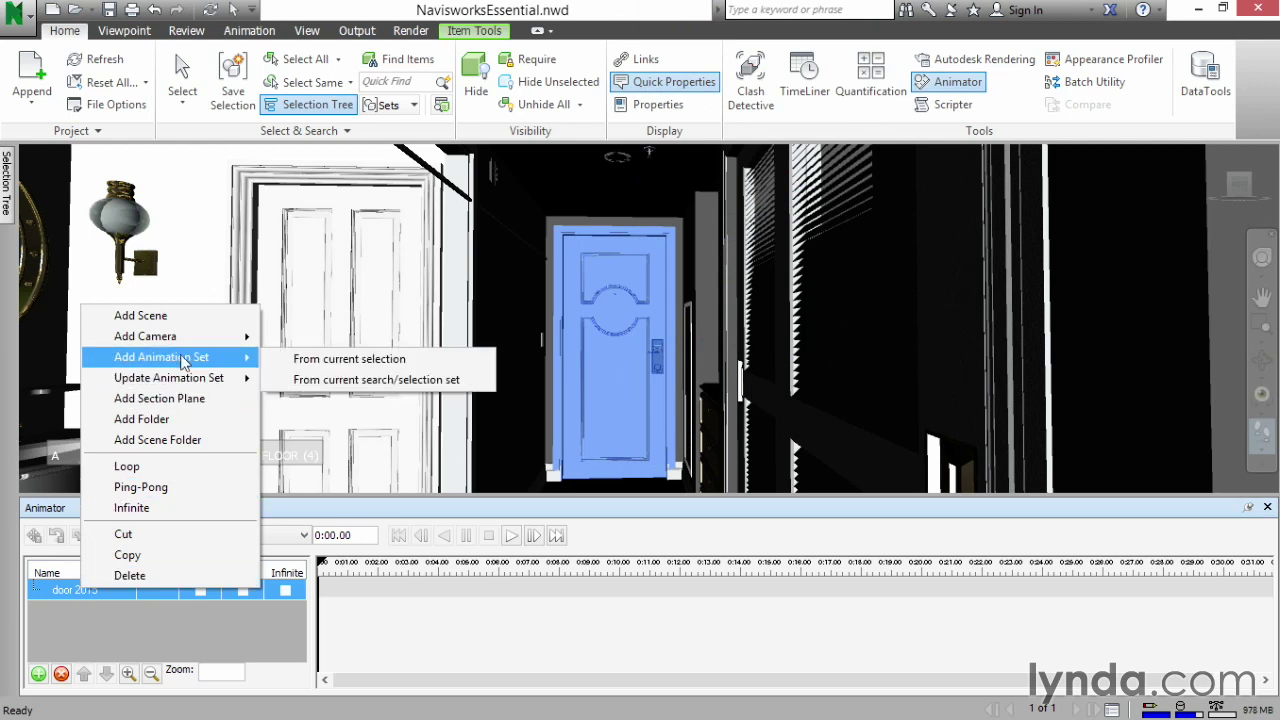
left_click(350, 360)
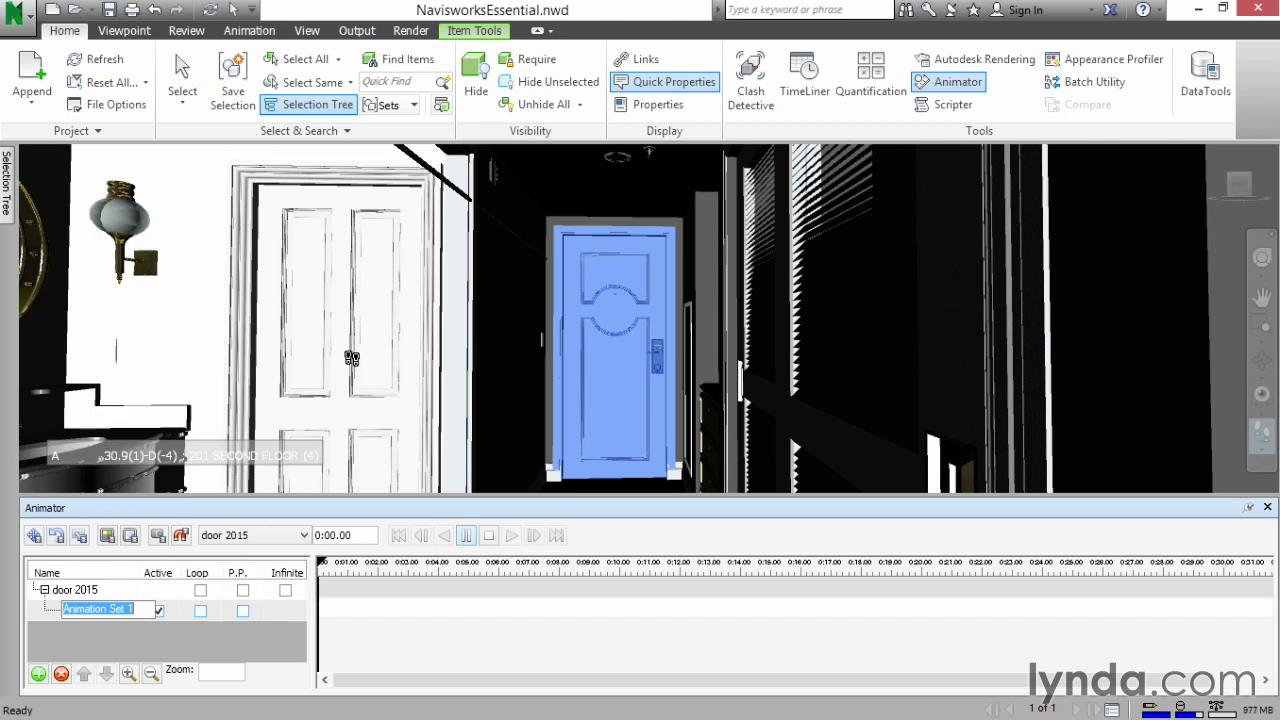
type("21")
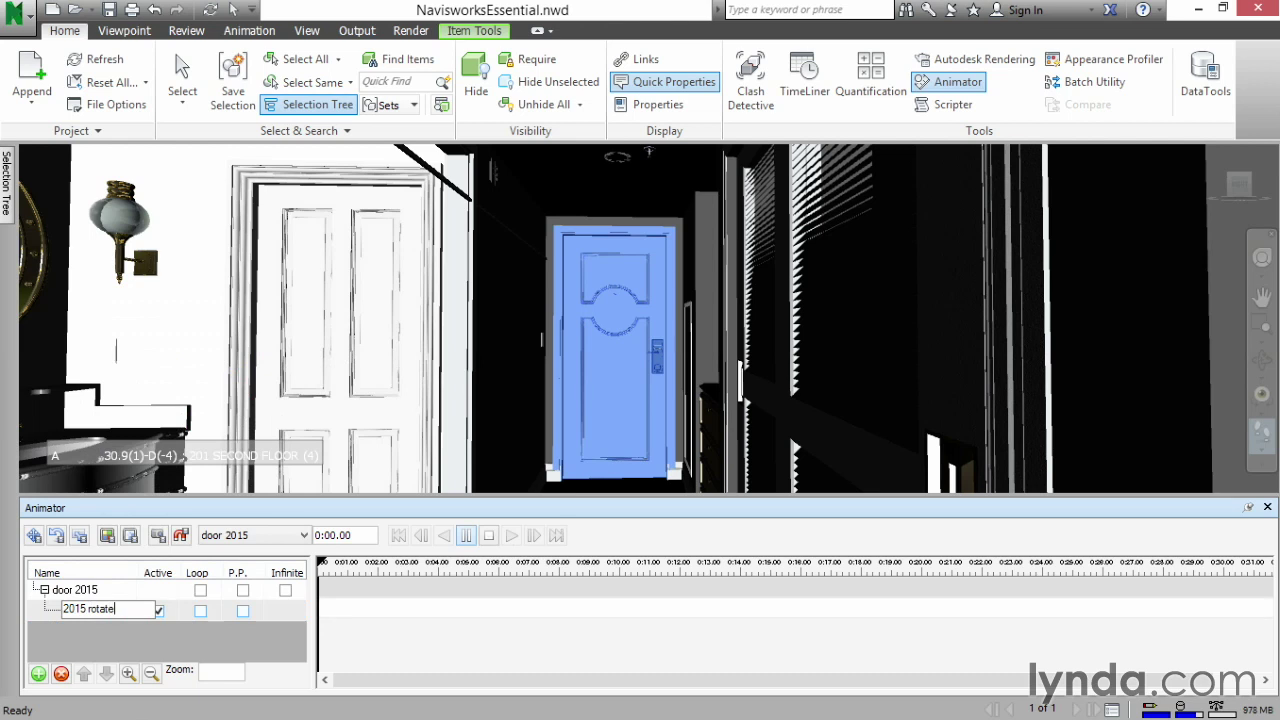
key("Return")
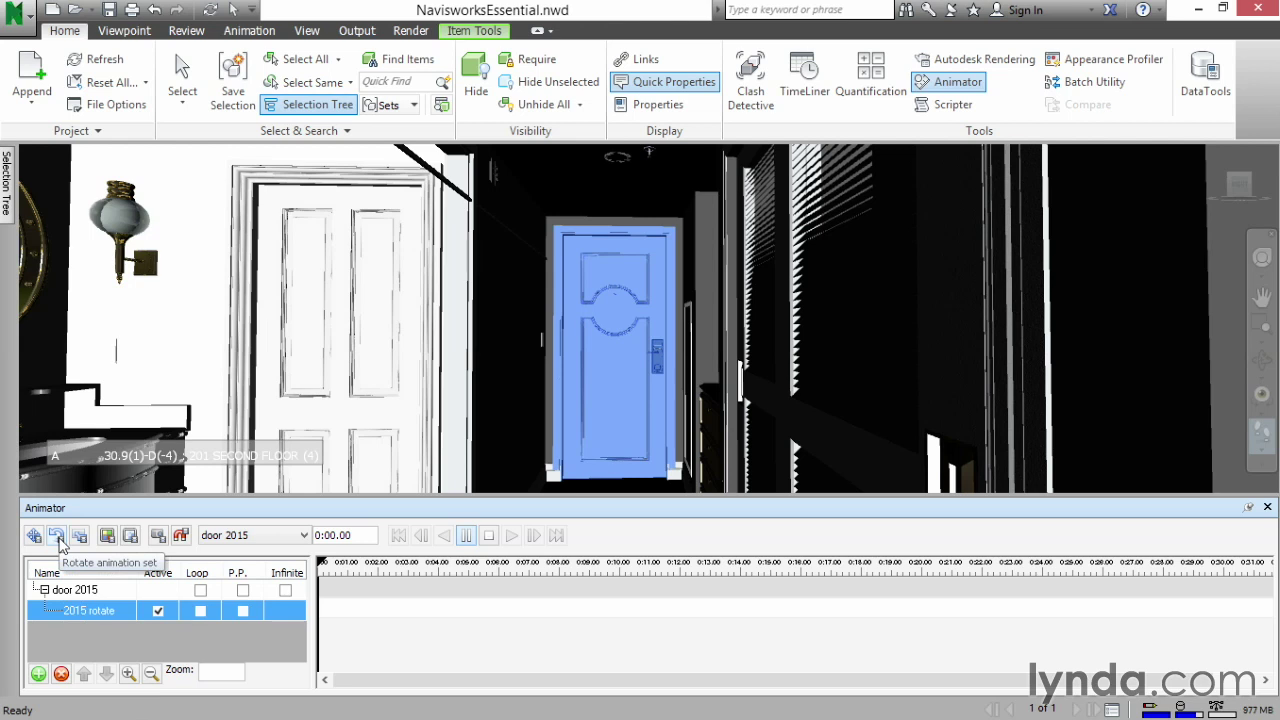
Step: Move the rotation pivot to the door's hinge edge and capture a keyframe at 0:00
left_click(58, 541)
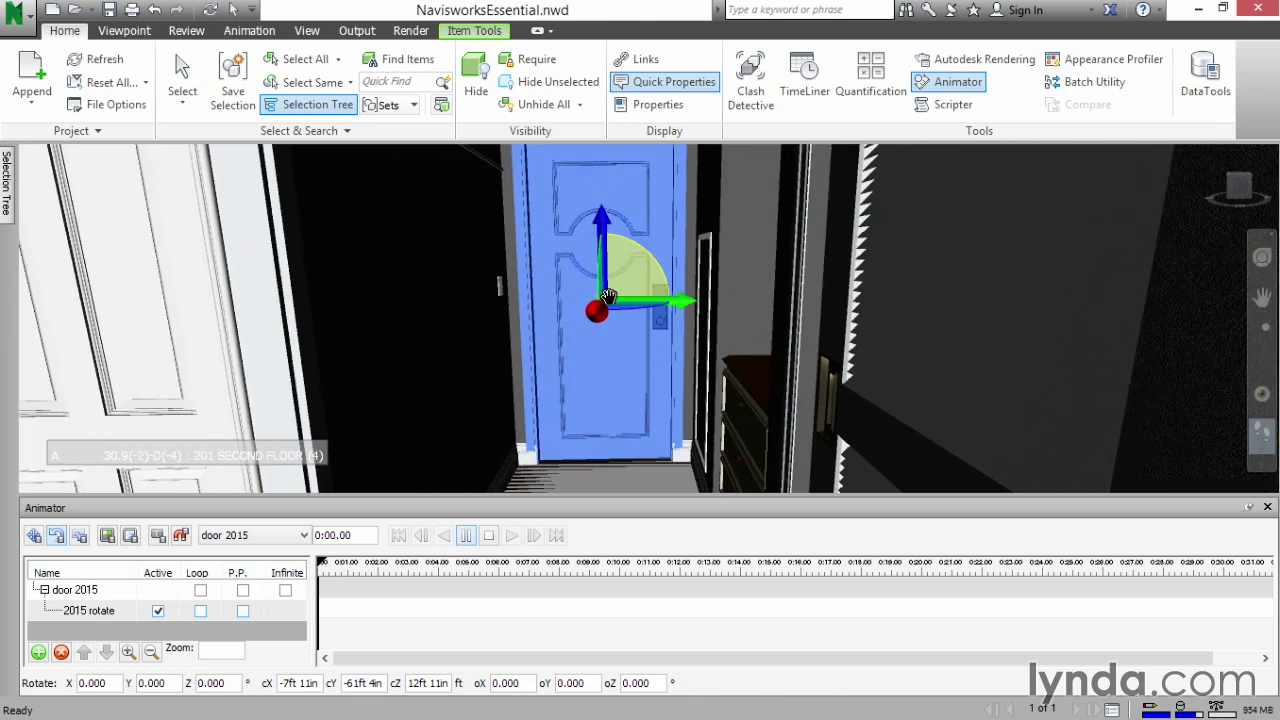
left_click_drag(606, 300, 530, 306)
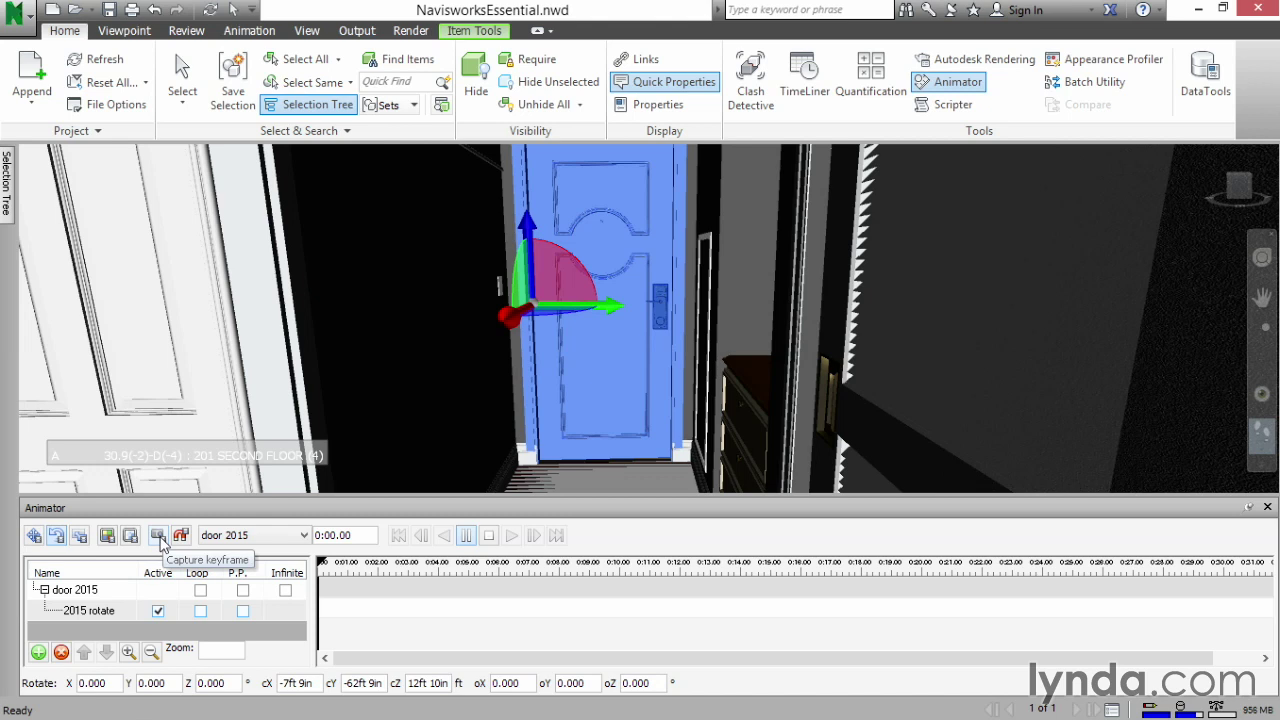
left_click(160, 541)
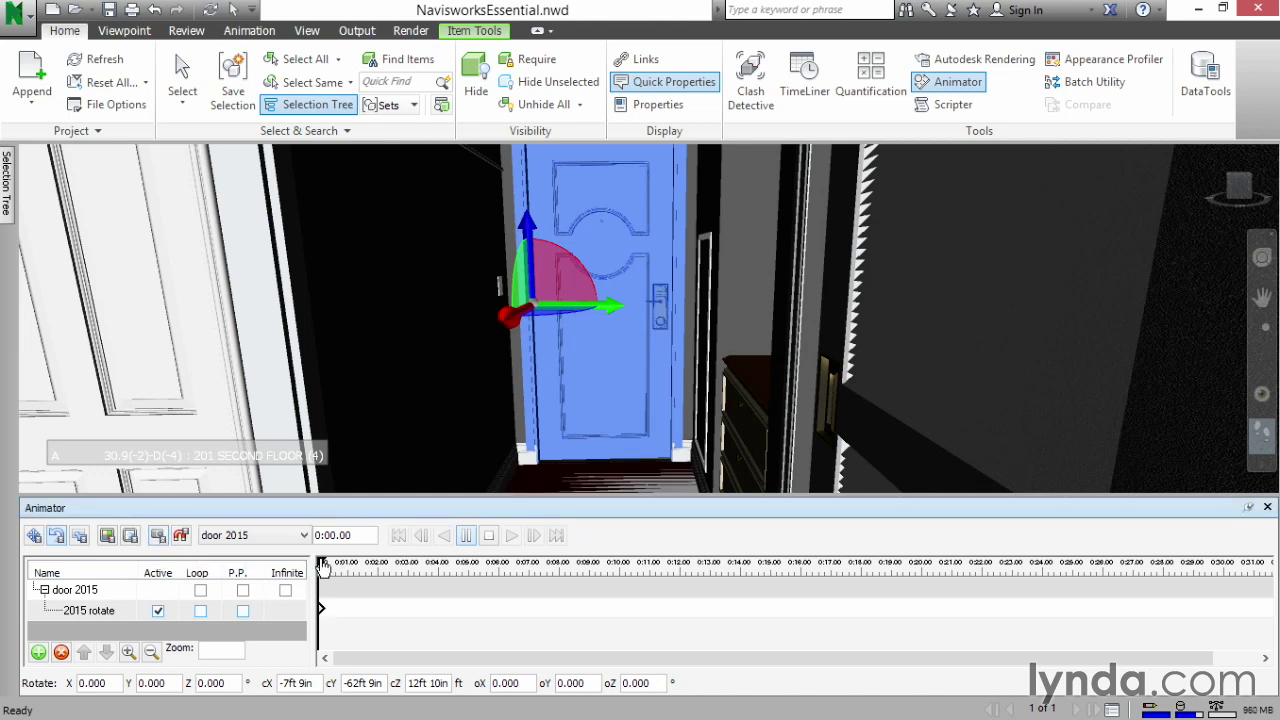
Step: At 0:03.19, rotate the door about 84° on Z to swing it open
left_click_drag(322, 566, 417, 567)
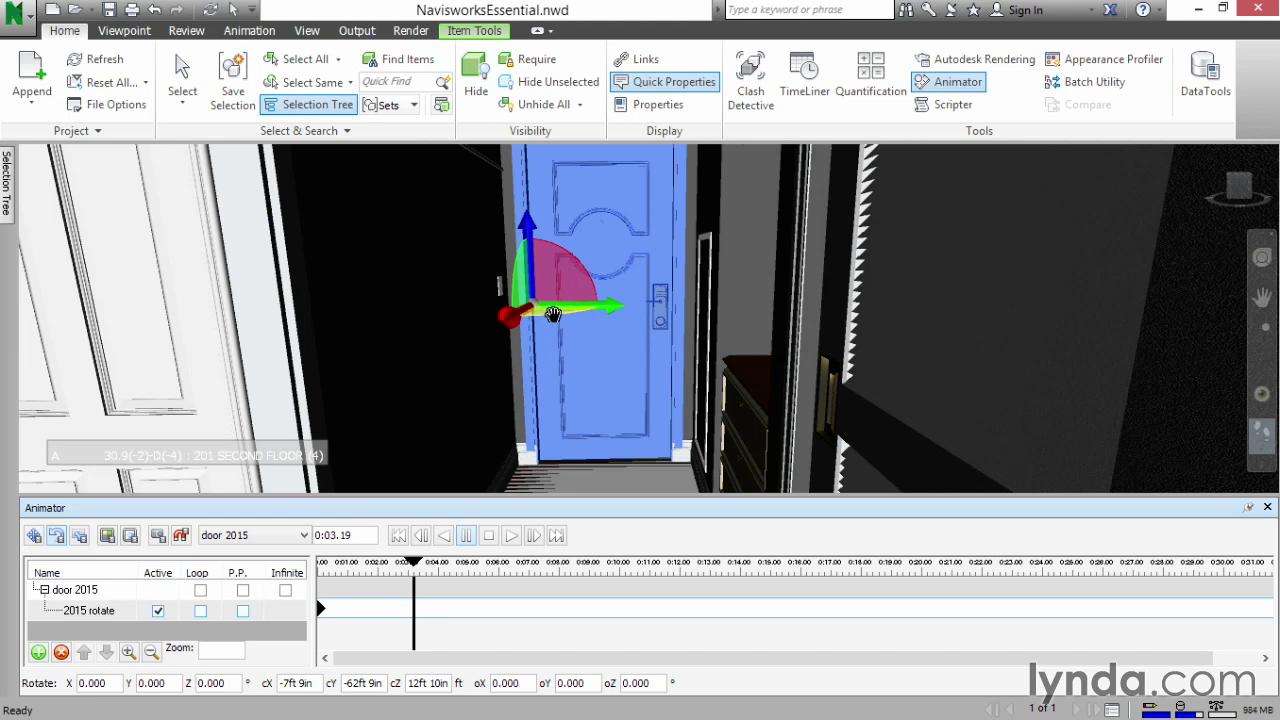
left_click_drag(543, 317, 652, 311)
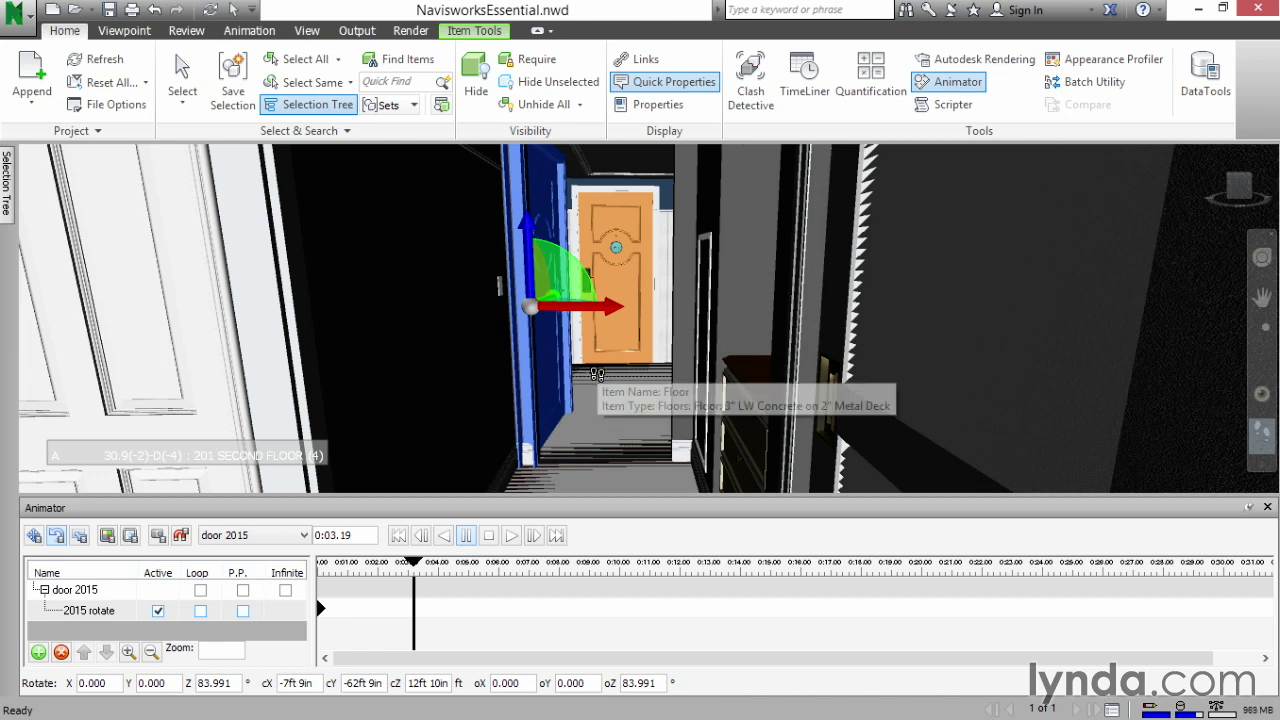
Step: Capture the open-door keyframe at 0:03.19, paste a copy at 0:04.13, and enable ping-pong
left_click(158, 540)
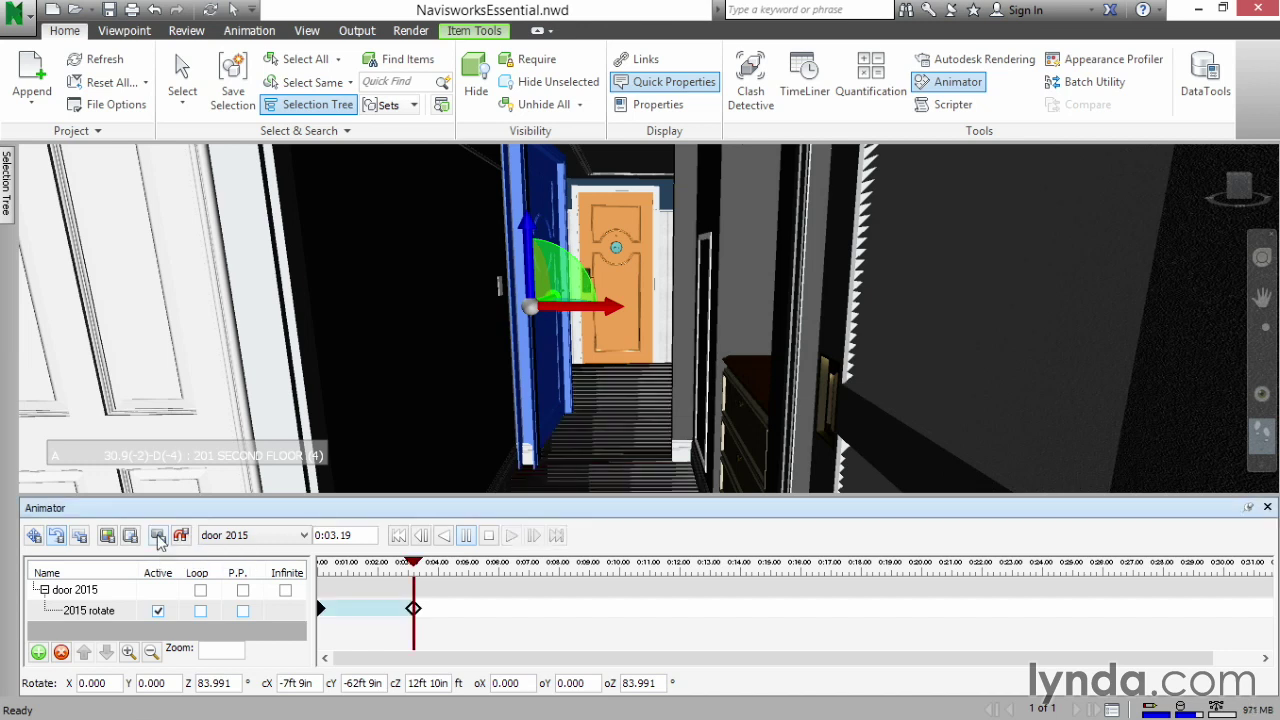
right_click(416, 612)
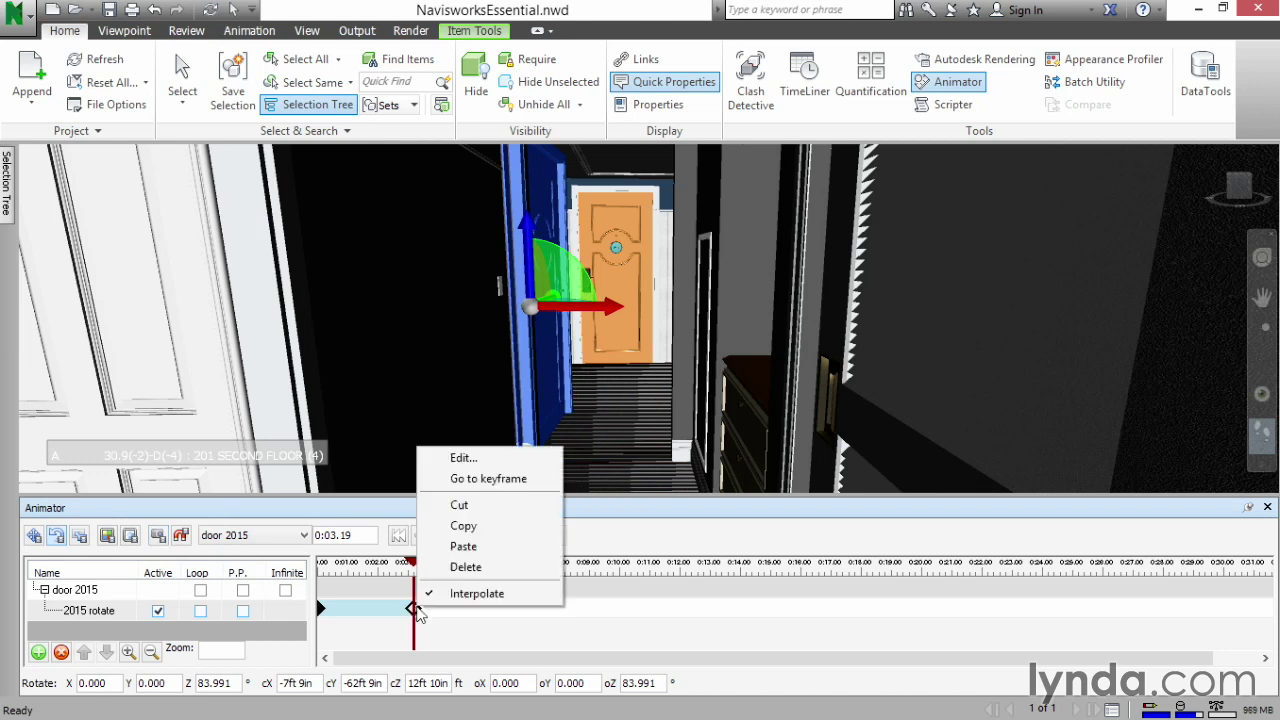
left_click(463, 527)
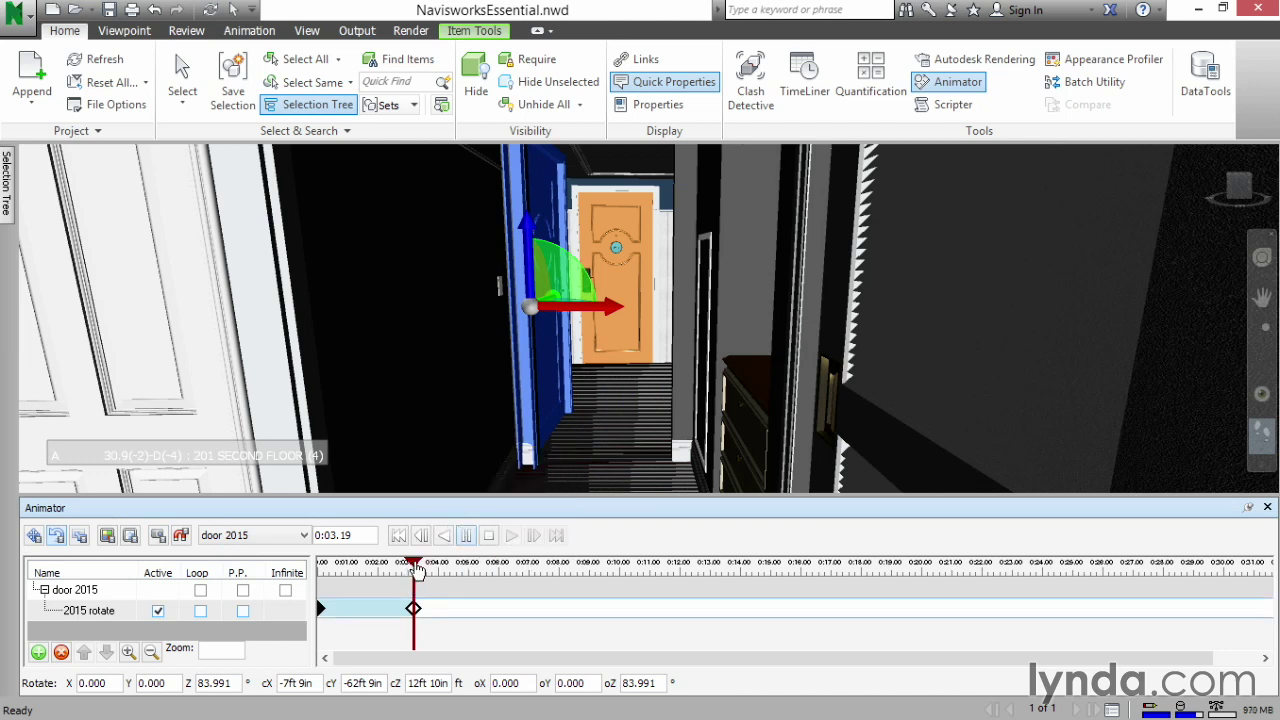
left_click_drag(416, 568, 445, 568)
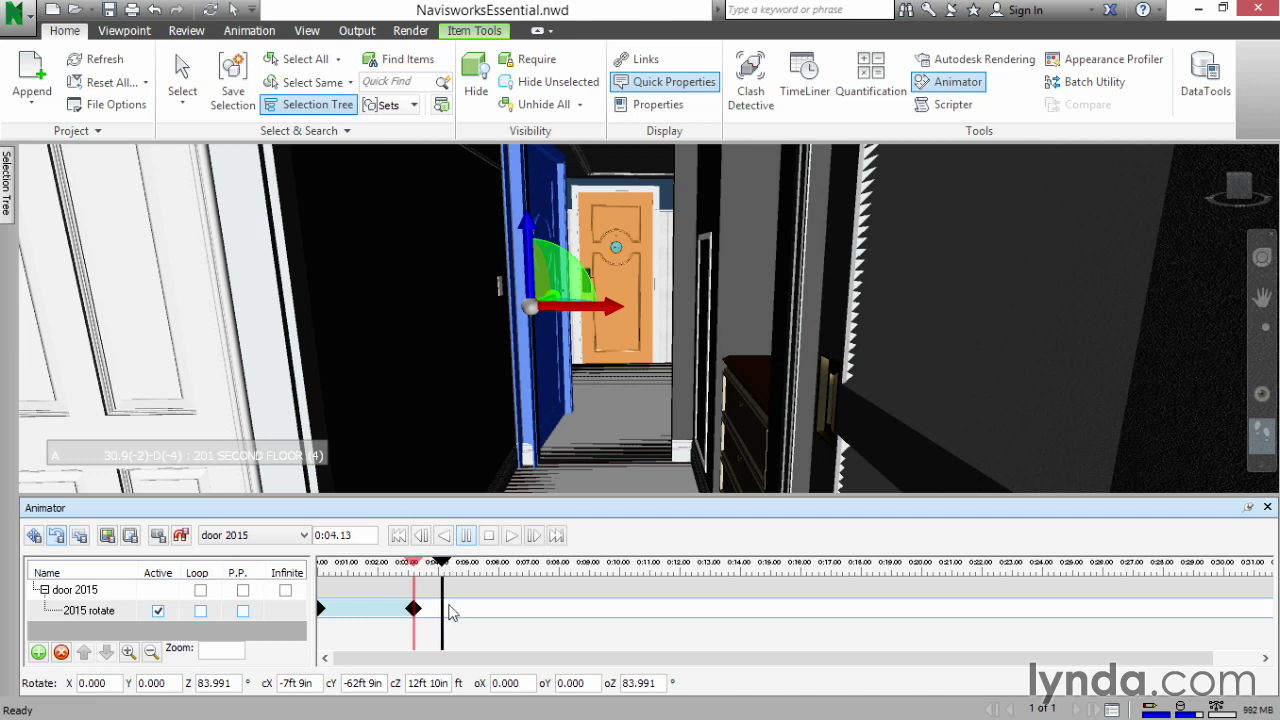
right_click(443, 608)
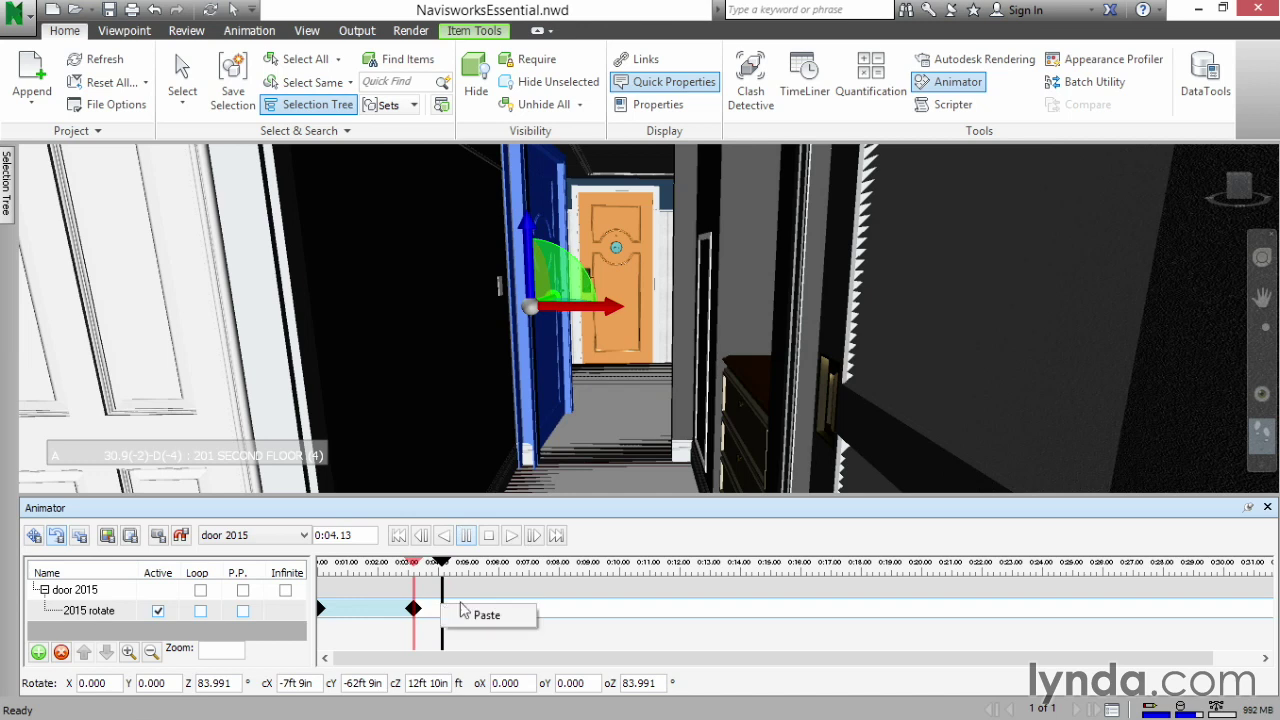
left_click(488, 617)
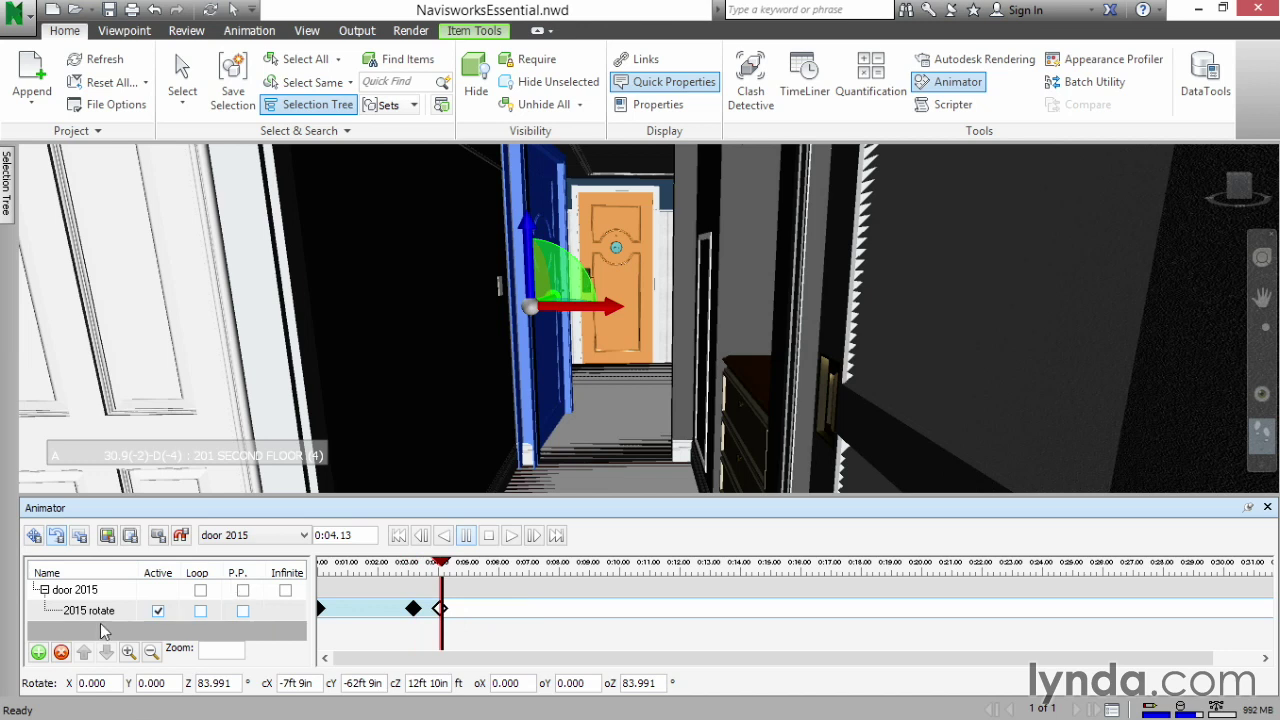
left_click(242, 612)
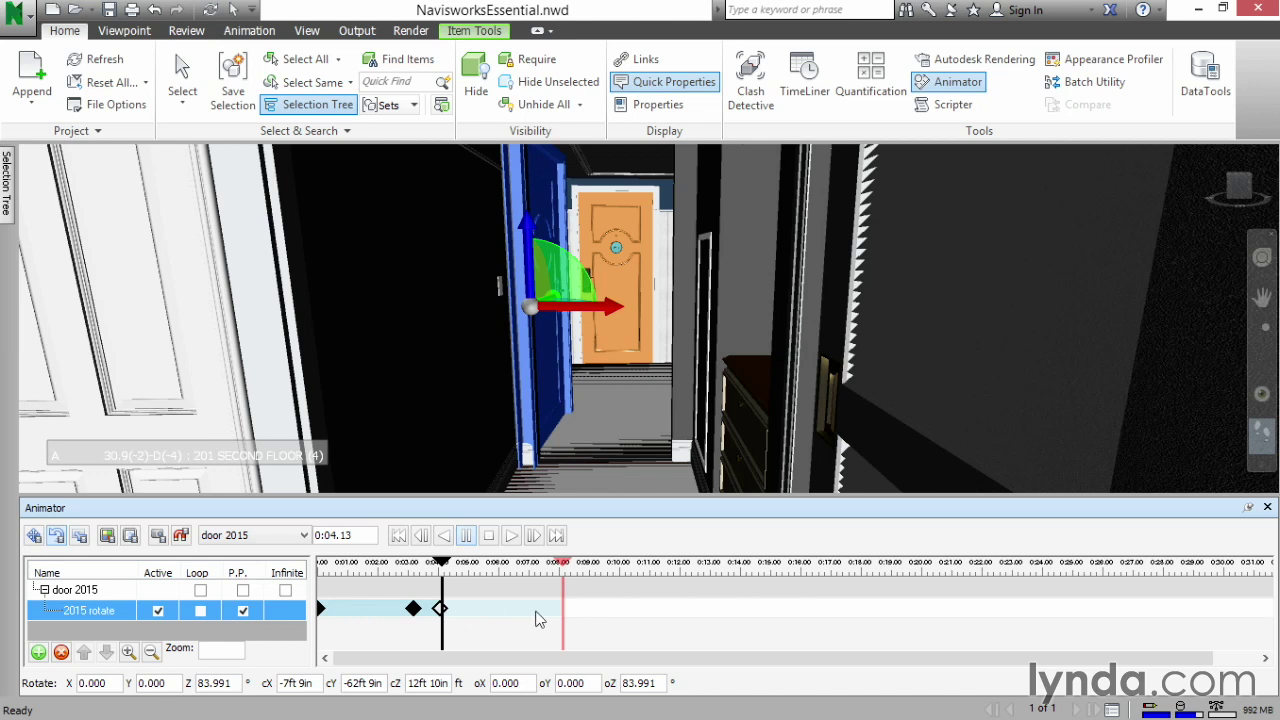
Step: Rewind and play the door 2015 animation to preview the ping-pong door swing
left_click(400, 538)
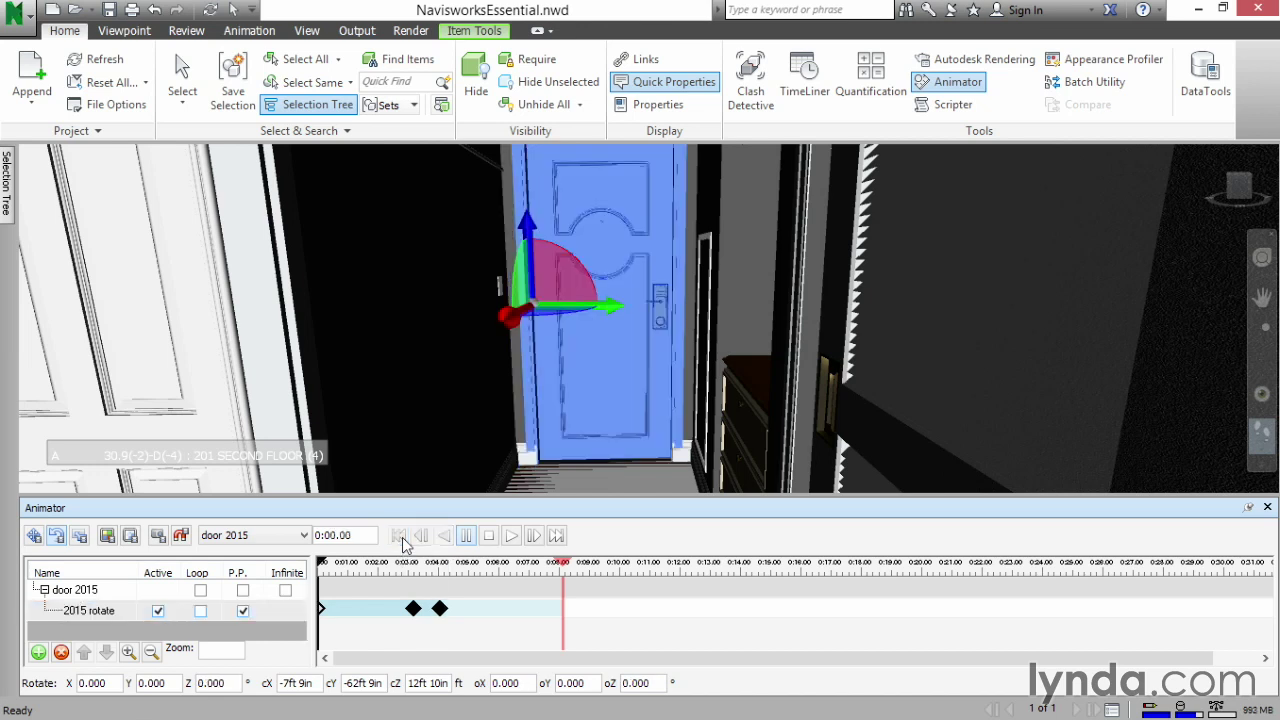
left_click(511, 538)
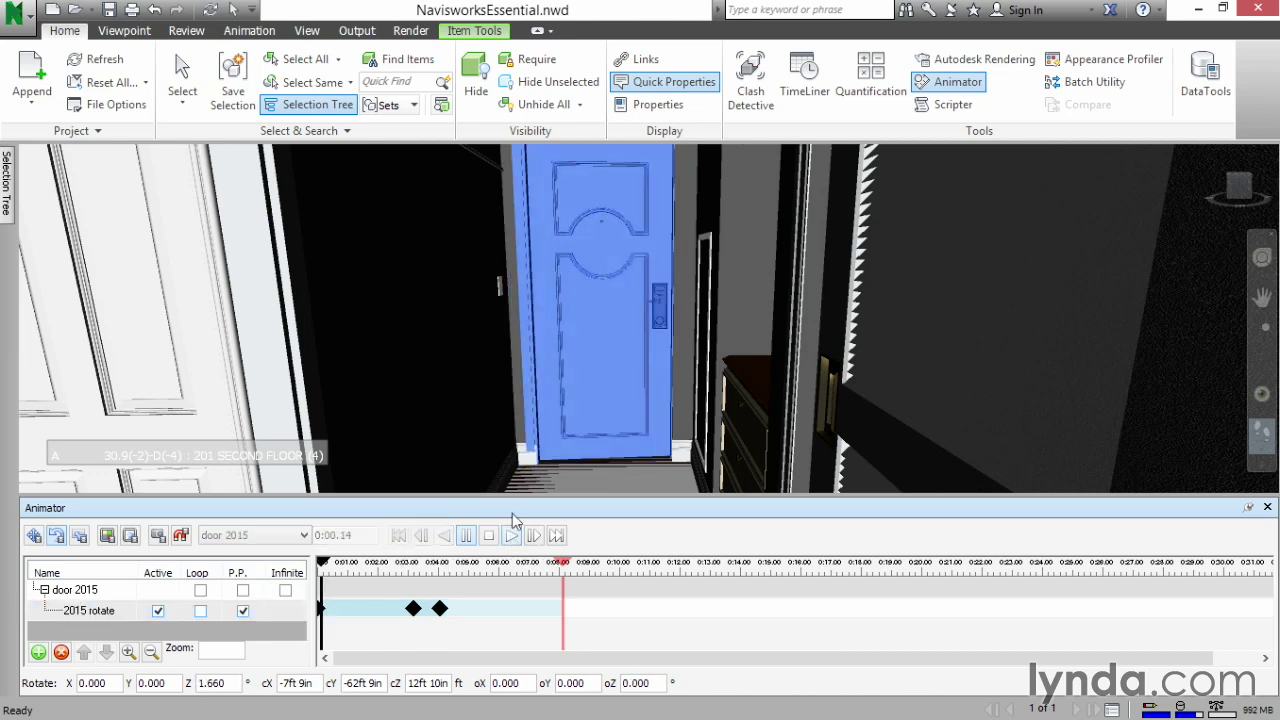